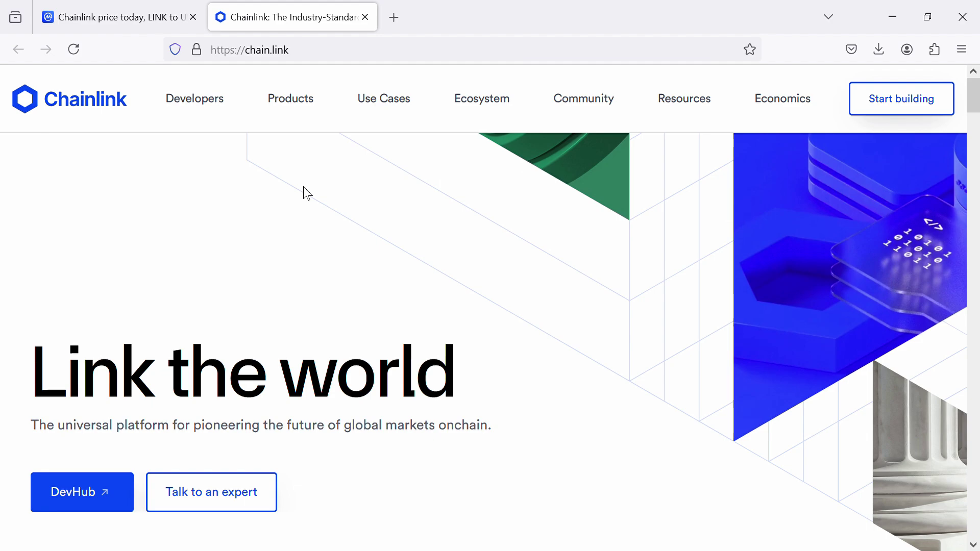
scroll(319, 205, "down", 5)
scroll(403, 228, "down", 3)
scroll(437, 235, "down", 3)
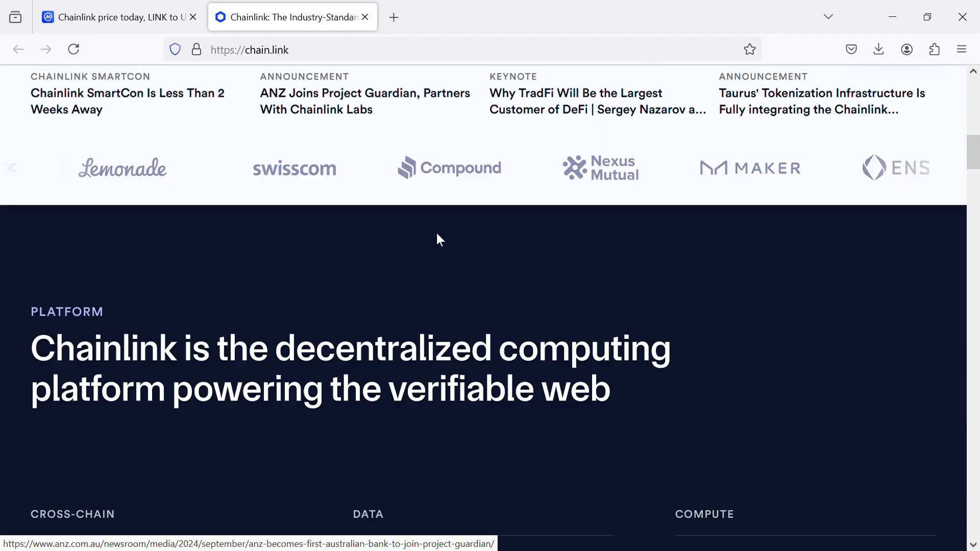
scroll(438, 238, "down", 2)
scroll(437, 239, "down", 3)
scroll(438, 240, "down", 3)
scroll(442, 243, "down", 3)
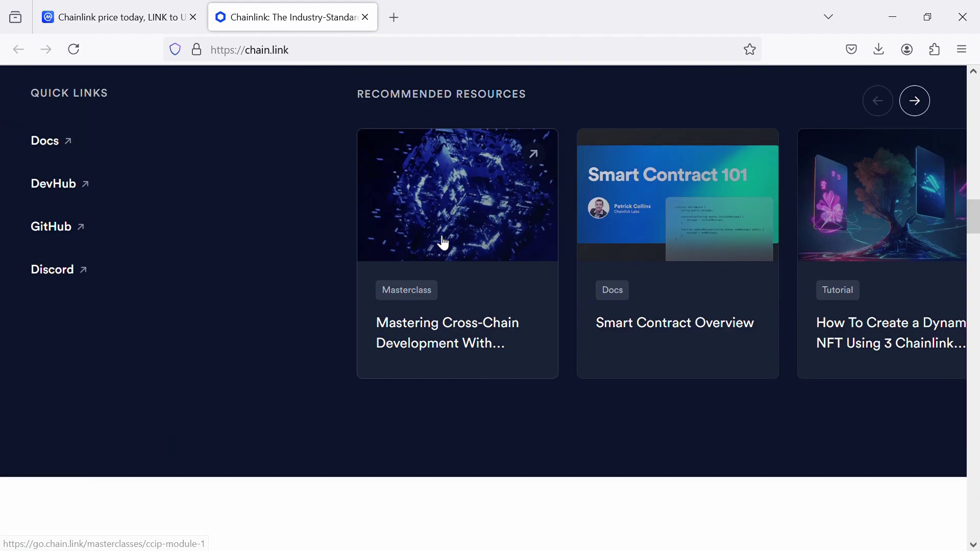
scroll(436, 242, "down", 3)
scroll(437, 242, "down", 3)
scroll(436, 242, "down", 5)
scroll(437, 242, "down", 1)
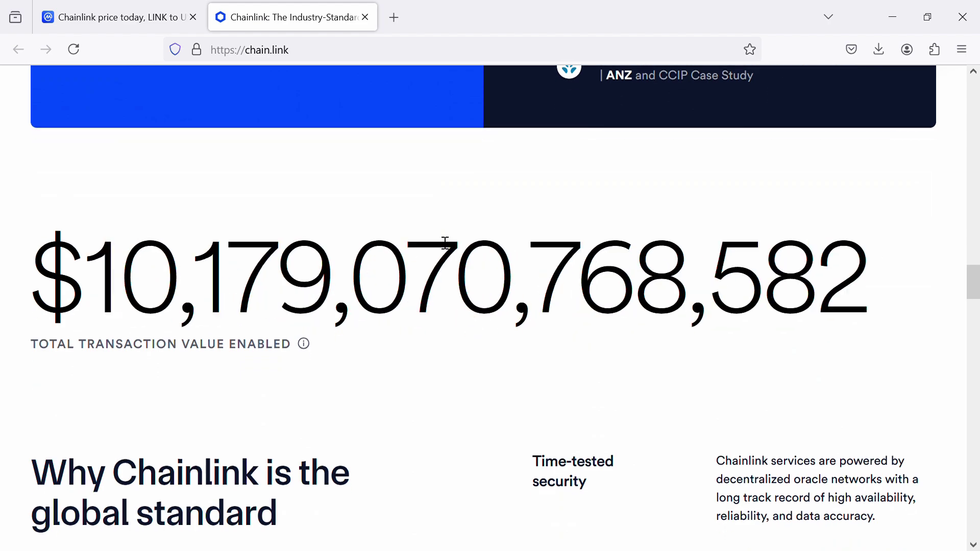
scroll(439, 242, "down", 4)
scroll(437, 242, "down", 4)
scroll(437, 242, "down", 2)
scroll(438, 241, "down", 3)
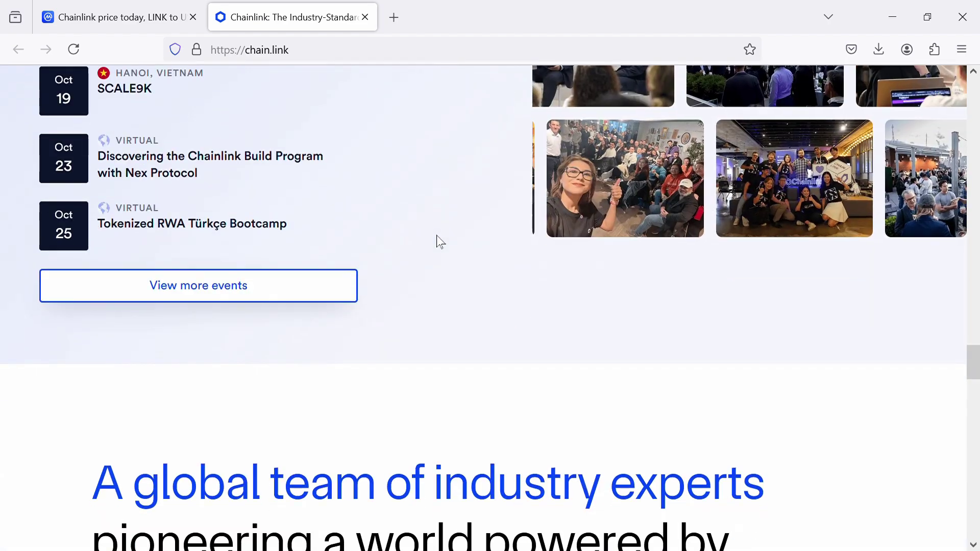
scroll(438, 242, "down", 3)
scroll(438, 242, "down", 4)
scroll(439, 242, "down", 3)
scroll(439, 242, "down", 3)
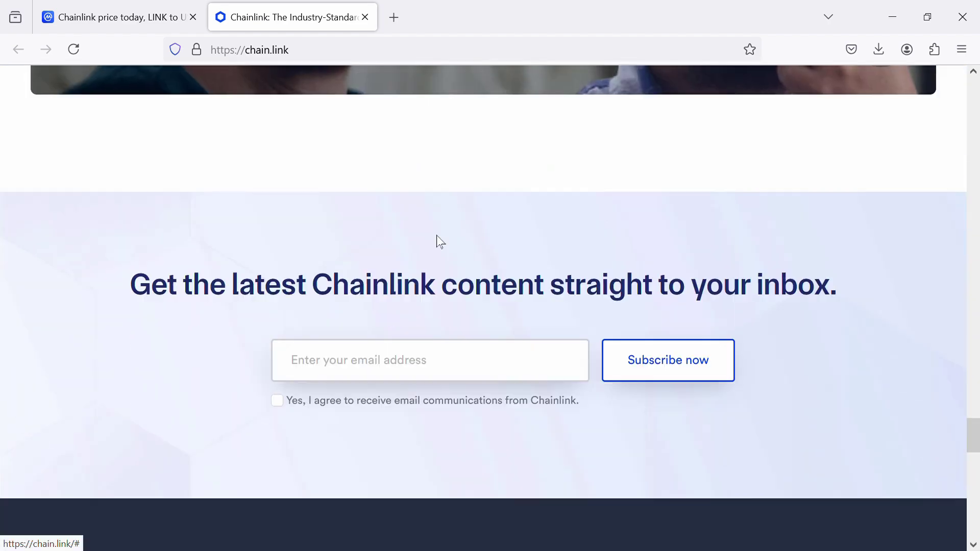
scroll(438, 242, "down", 2)
scroll(438, 242, "down", 5)
scroll(439, 242, "down", 3)
scroll(439, 242, "down", 3)
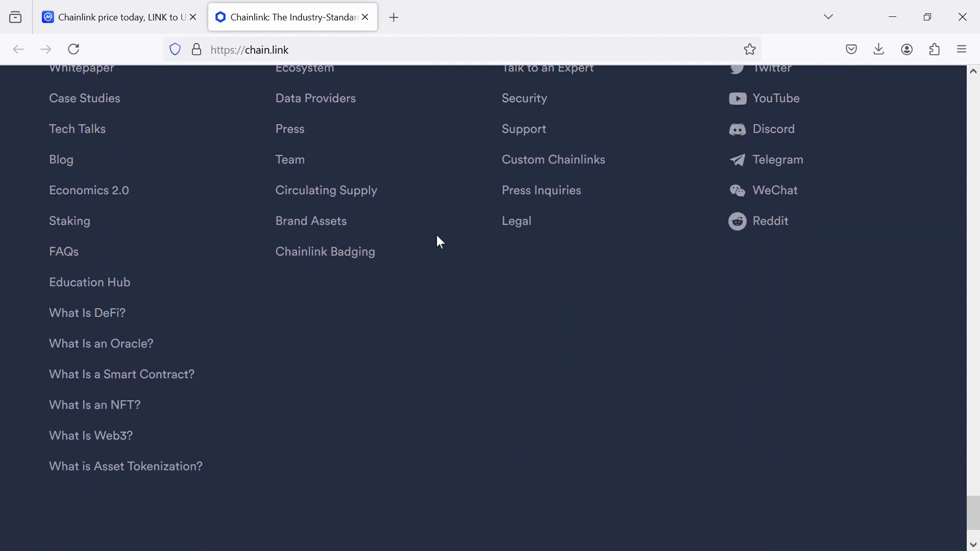
scroll(439, 242, "down", 2)
scroll(436, 241, "up", 5)
scroll(436, 240, "up", 4)
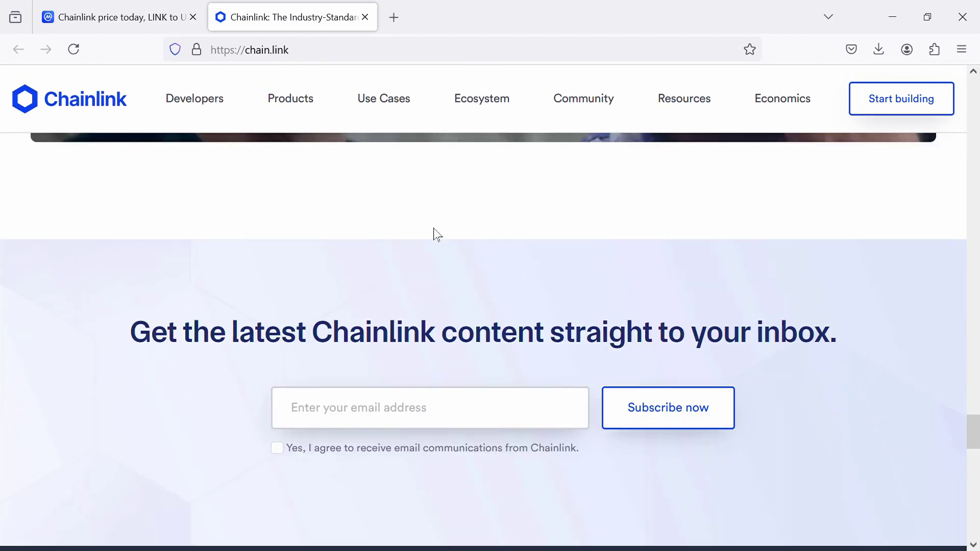
scroll(438, 232, "up", 4)
scroll(439, 231, "up", 4)
scroll(430, 230, "up", 4)
scroll(429, 230, "up", 4)
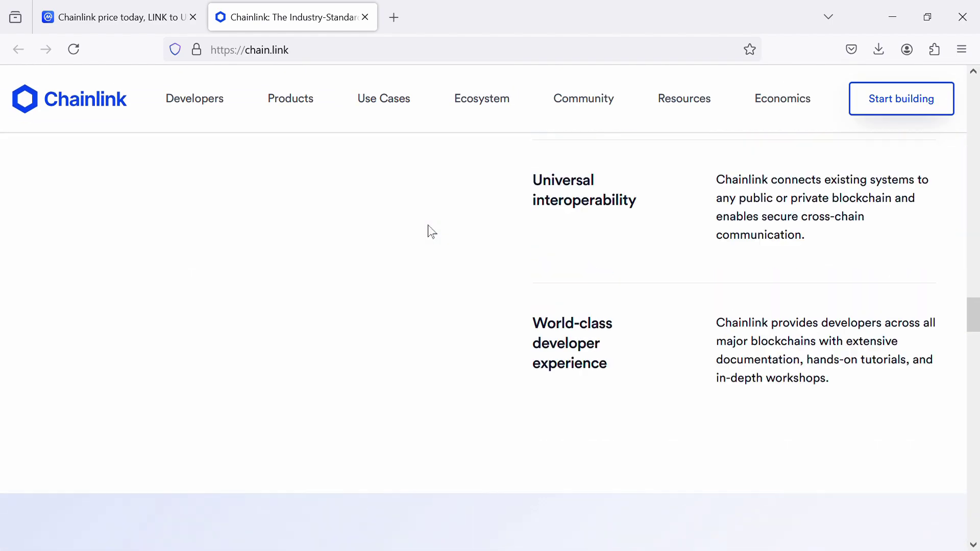
scroll(427, 233, "up", 4)
scroll(428, 233, "up", 4)
scroll(424, 228, "up", 4)
scroll(425, 227, "up", 4)
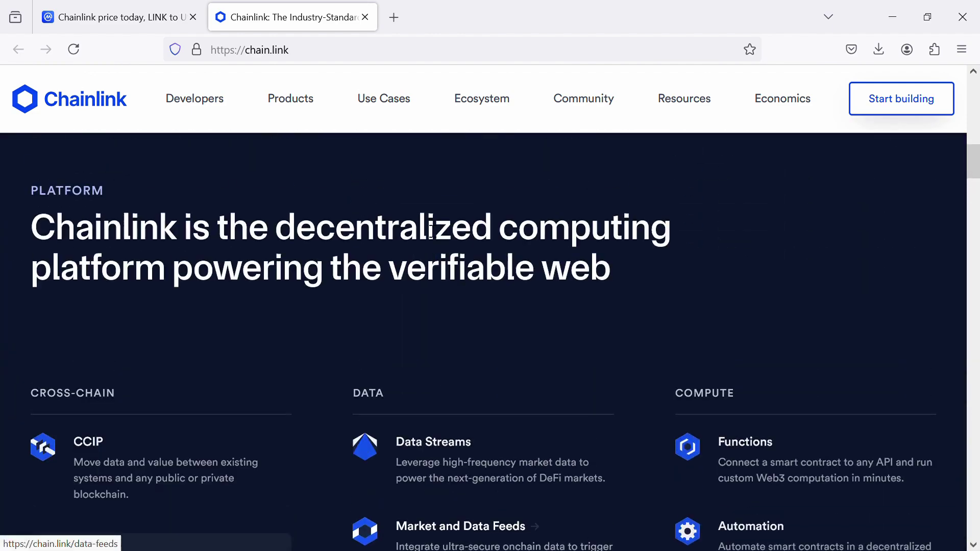
scroll(426, 228, "up", 4)
scroll(427, 228, "up", 4)
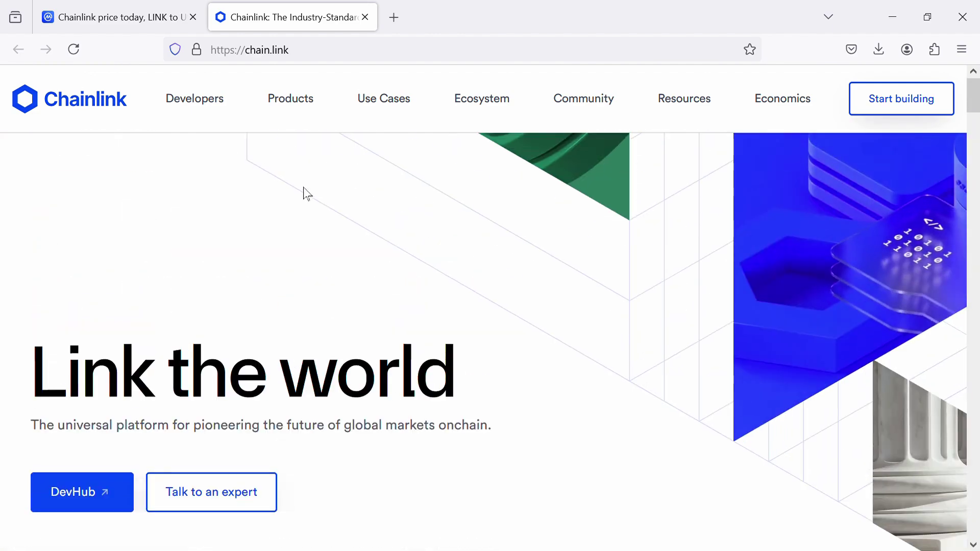
scroll(433, 228, "down", 4)
scroll(436, 229, "down", 3)
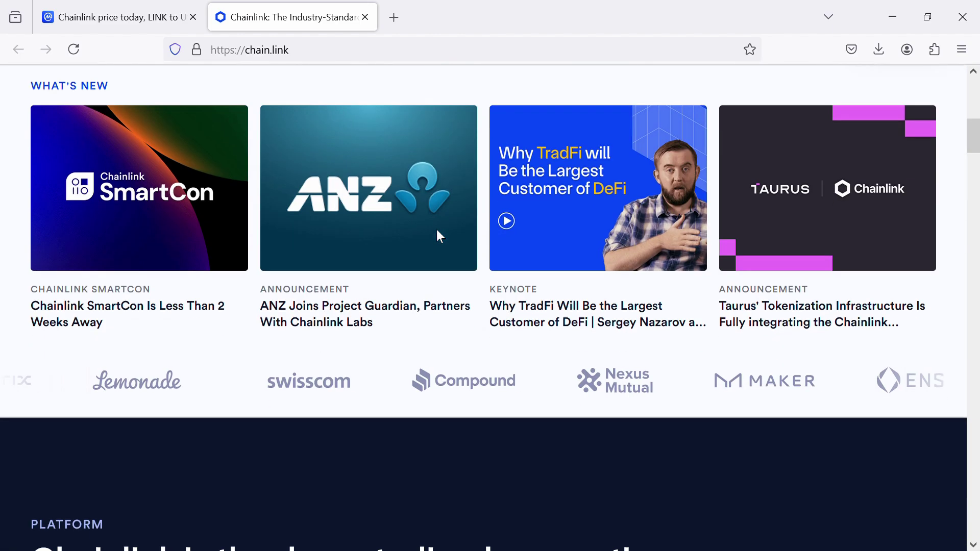
scroll(436, 232, "down", 3)
scroll(444, 244, "down", 2)
scroll(444, 243, "down", 4)
scroll(442, 243, "down", 3)
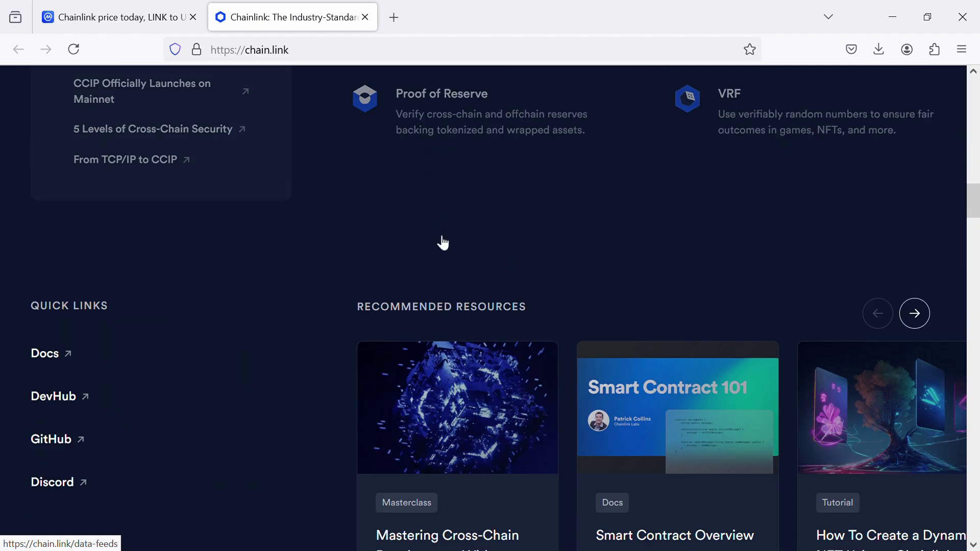
scroll(442, 242, "down", 3)
scroll(440, 242, "down", 3)
scroll(436, 241, "down", 4)
scroll(437, 242, "down", 4)
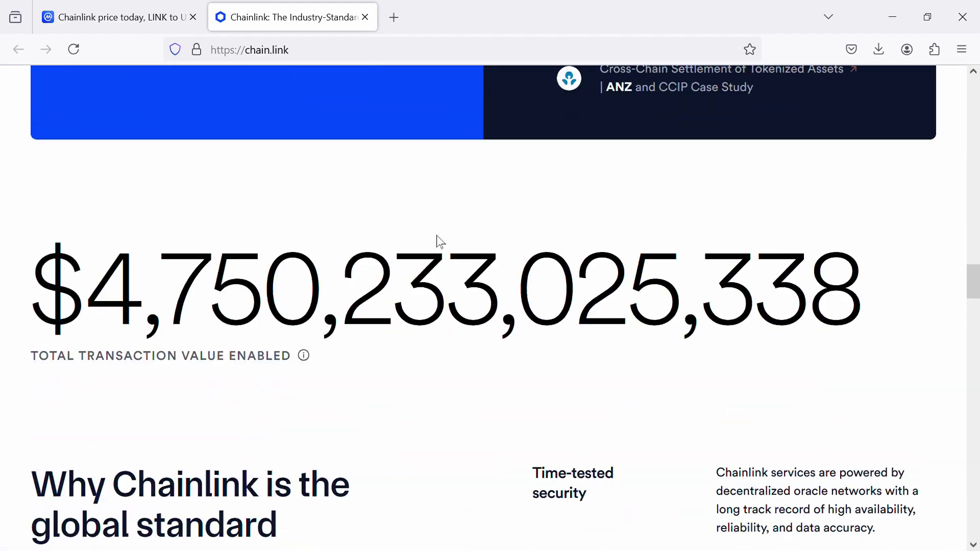
scroll(439, 242, "down", 4)
scroll(439, 242, "down", 4)
scroll(440, 243, "down", 2)
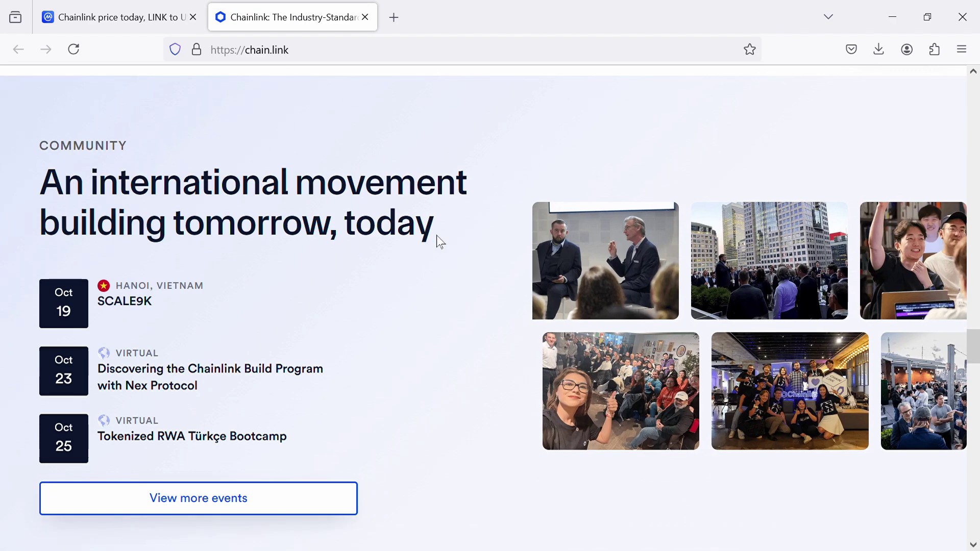
scroll(440, 242, "down", 3)
scroll(439, 242, "down", 2)
scroll(436, 235, "down", 4)
scroll(436, 235, "down", 3)
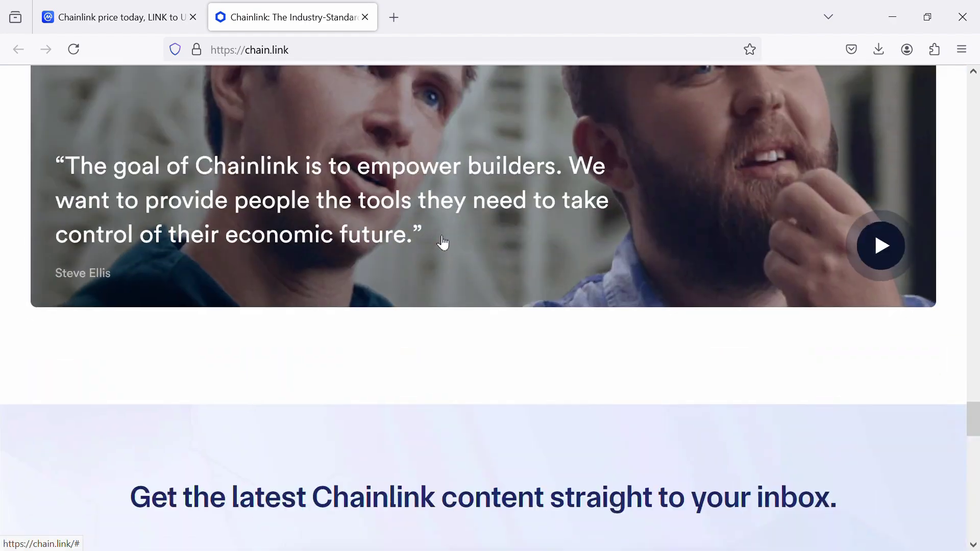
scroll(436, 234, "down", 3)
scroll(436, 236, "down", 3)
scroll(437, 236, "down", 4)
scroll(437, 236, "down", 3)
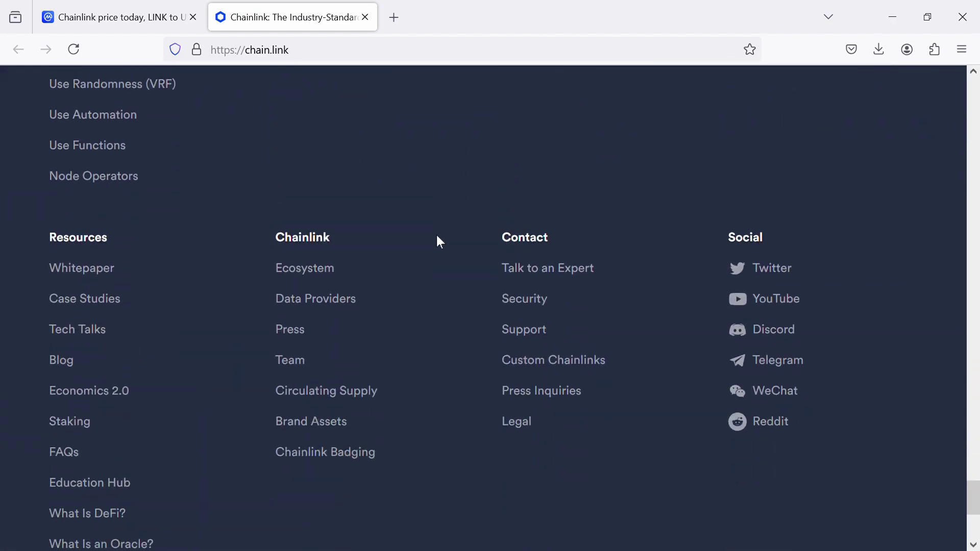
scroll(436, 236, "down", 3)
scroll(436, 236, "down", 1)
scroll(437, 235, "up", 4)
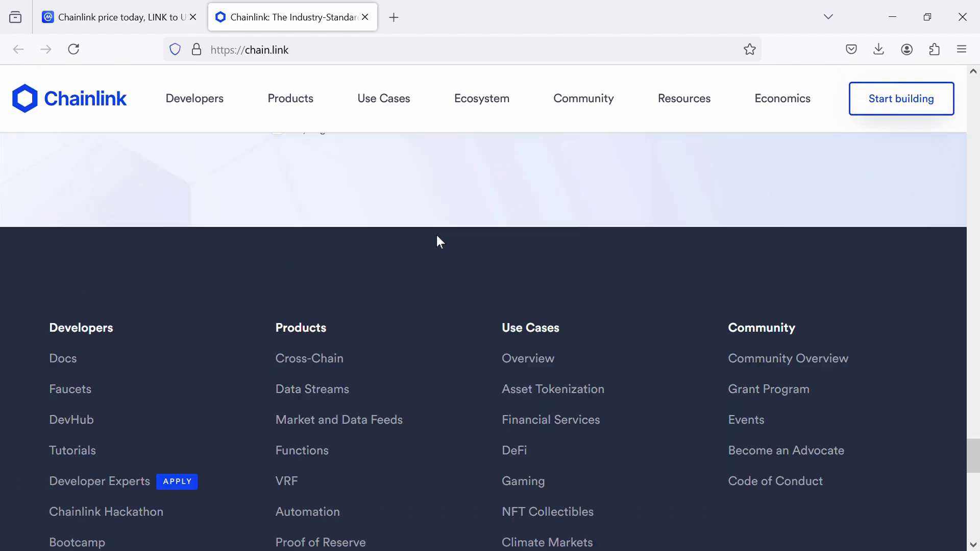
scroll(436, 236, "up", 3)
scroll(436, 236, "up", 3)
scroll(437, 233, "up", 3)
scroll(429, 230, "up", 3)
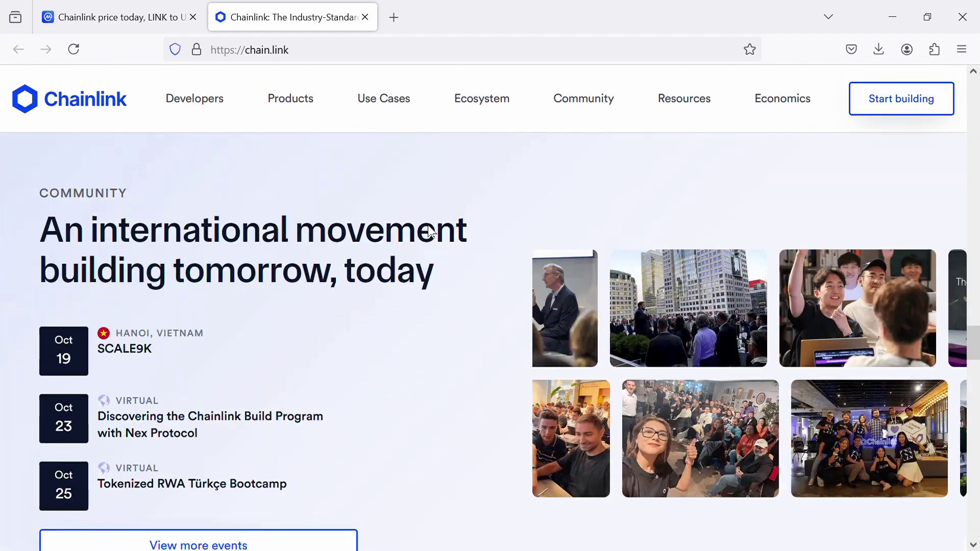
scroll(429, 229, "up", 3)
scroll(427, 231, "up", 2)
scroll(426, 232, "up", 3)
scroll(425, 230, "up", 3)
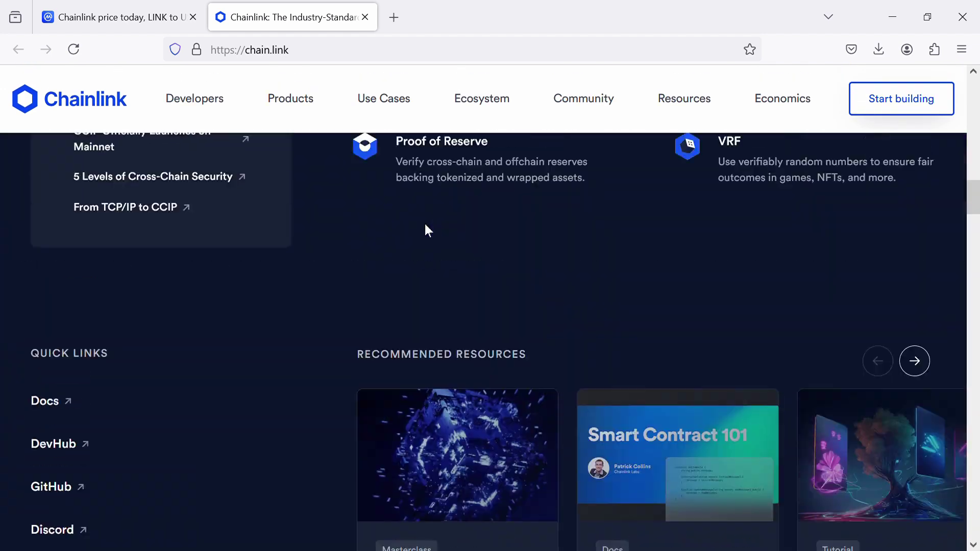
scroll(424, 228, "up", 3)
scroll(427, 229, "up", 3)
scroll(427, 229, "up", 3)
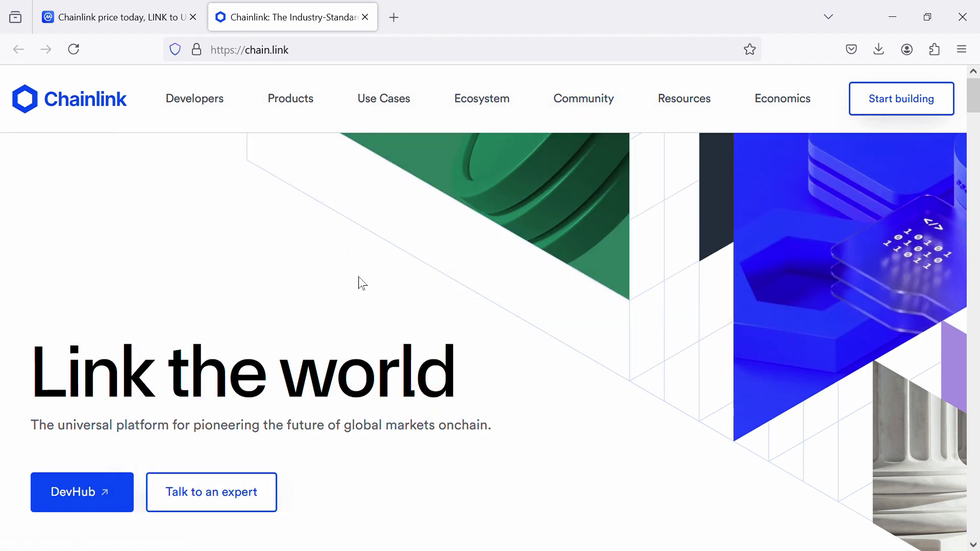
- Switch to the 'Chainlink price today' CoinMarketCap tab showing LINK's price
left_click(139, 19)
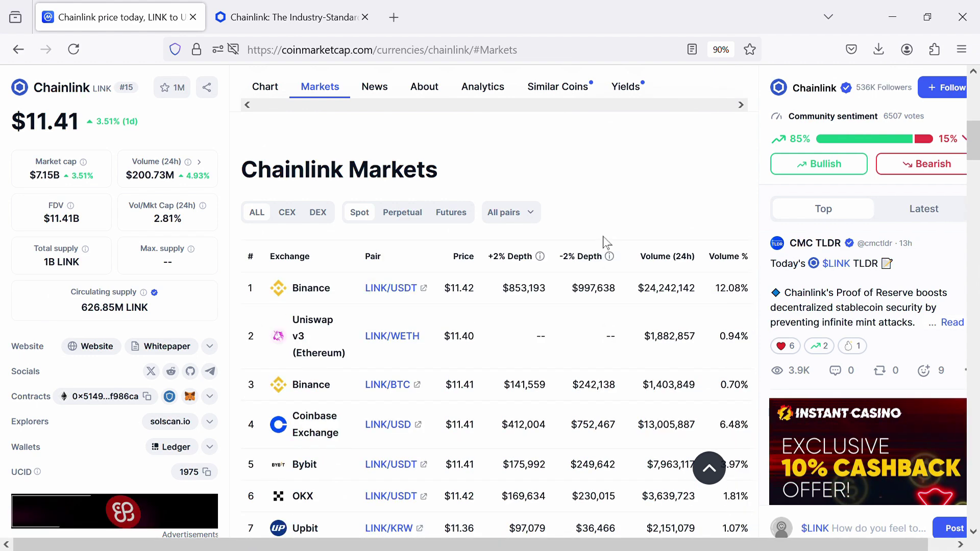
scroll(605, 241, "down", 2)
scroll(613, 247, "down", 2)
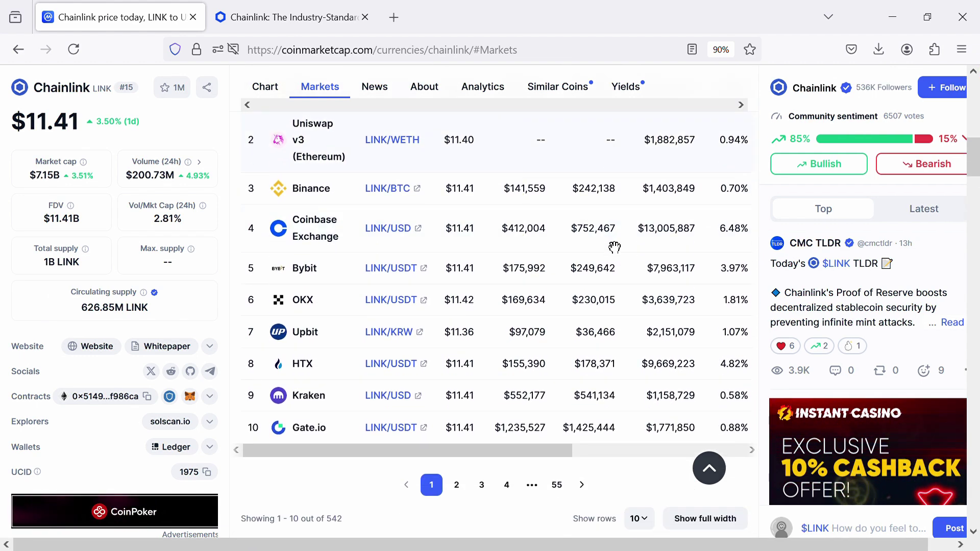
- Expand the Chainlink Markets table with 'Show full width' to list 100 of 542 pairs
left_click(689, 519)
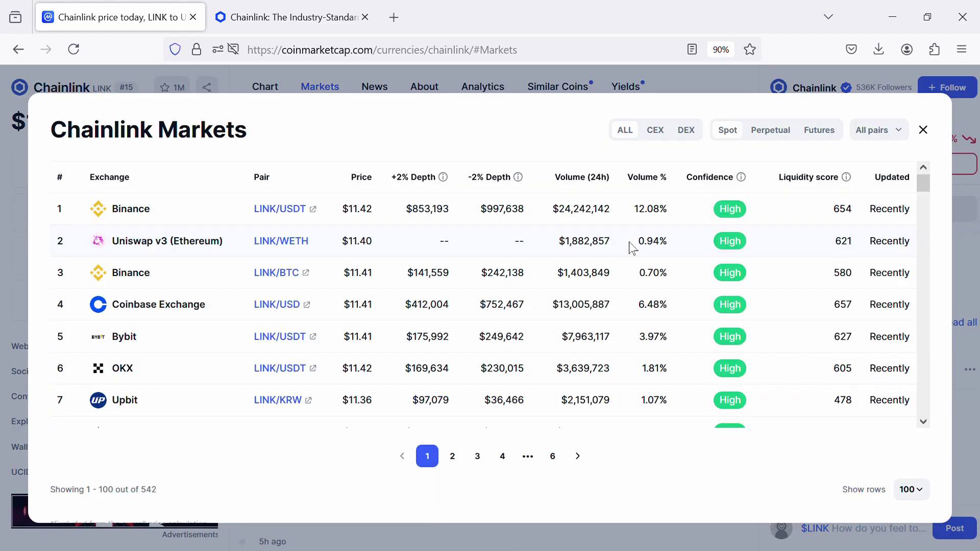
scroll(630, 248, "down", 3)
scroll(630, 249, "down", 3)
scroll(630, 248, "down", 3)
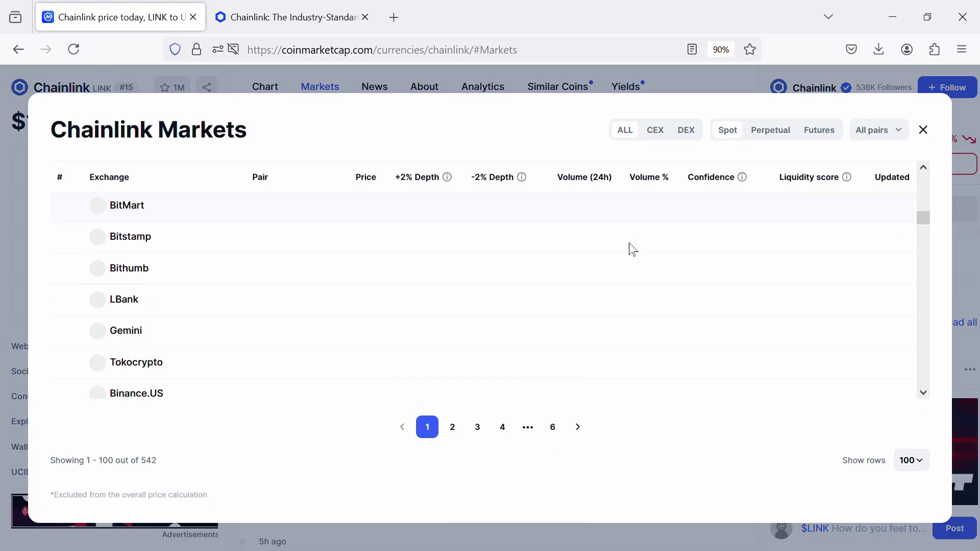
scroll(633, 249, "up", 3)
scroll(634, 247, "up", 5)
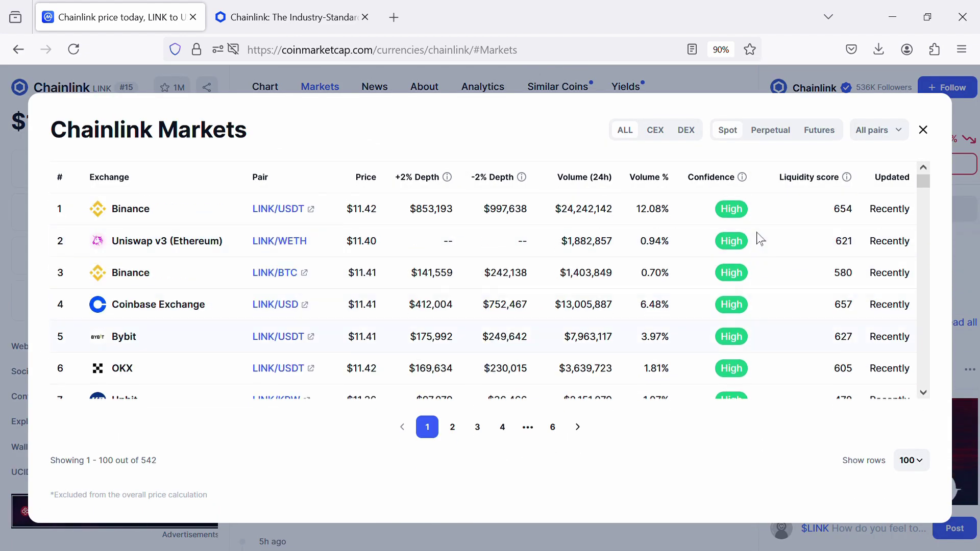